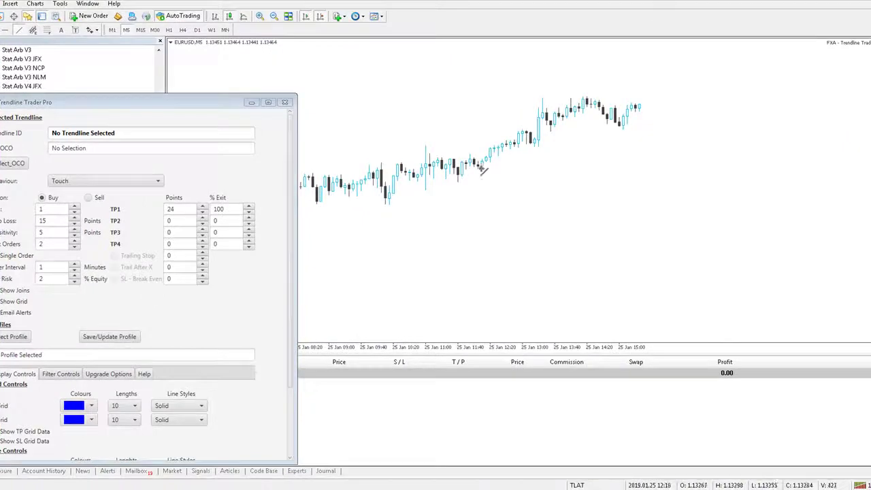
Draw a buy trendline under the EURUSD candles and set it to Touch, sensitivity 15, TP1 25 points
{"action": "left_click_drag", "start_coordinate": [600, 234], "coordinate": [840, 162]}
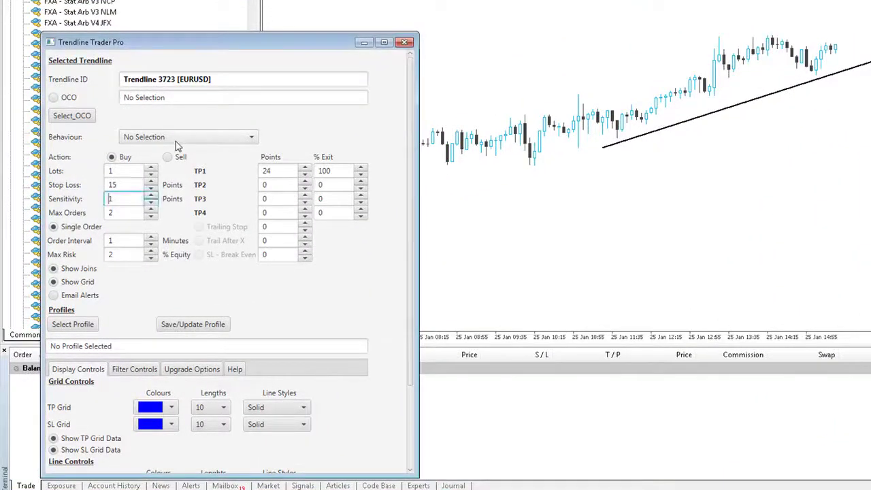
{"action": "left_click", "coordinate": [135, 159]}
{"action": "left_click", "coordinate": [151, 171]}
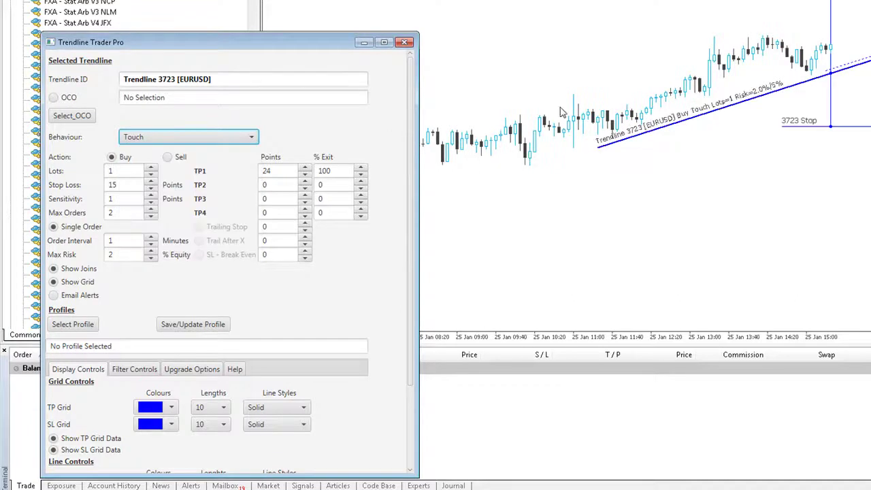
{"action": "left_click", "coordinate": [115, 187]}
{"action": "left_click", "coordinate": [121, 200]}
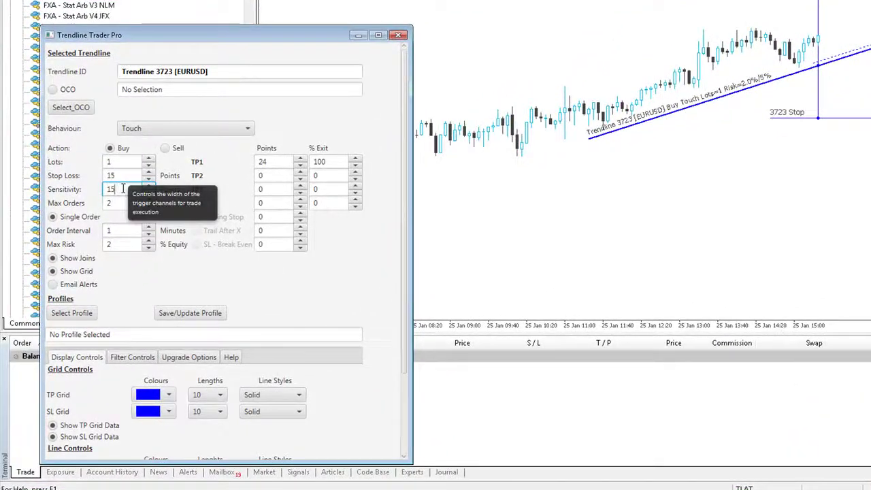
{"action": "left_click", "coordinate": [300, 159]}
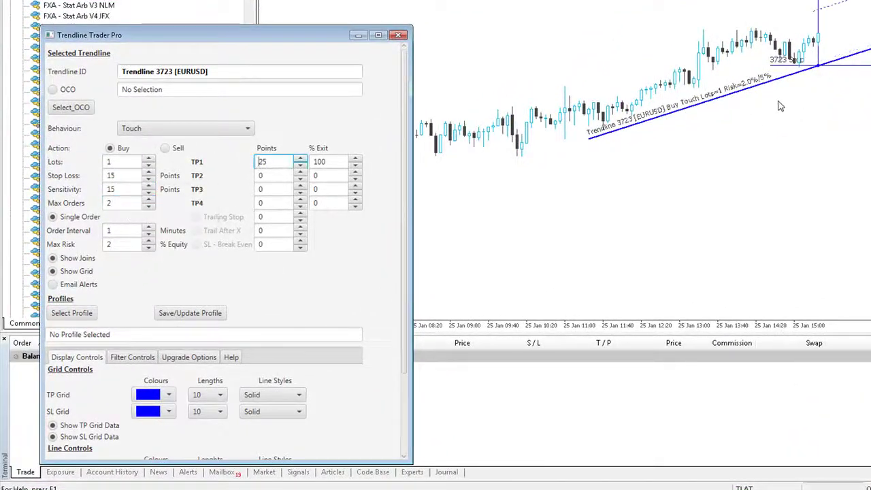
Raise trendline 3723's stop loss from 30 to 31 points and widen the chart's price scale
{"action": "left_click", "coordinate": [120, 175]}
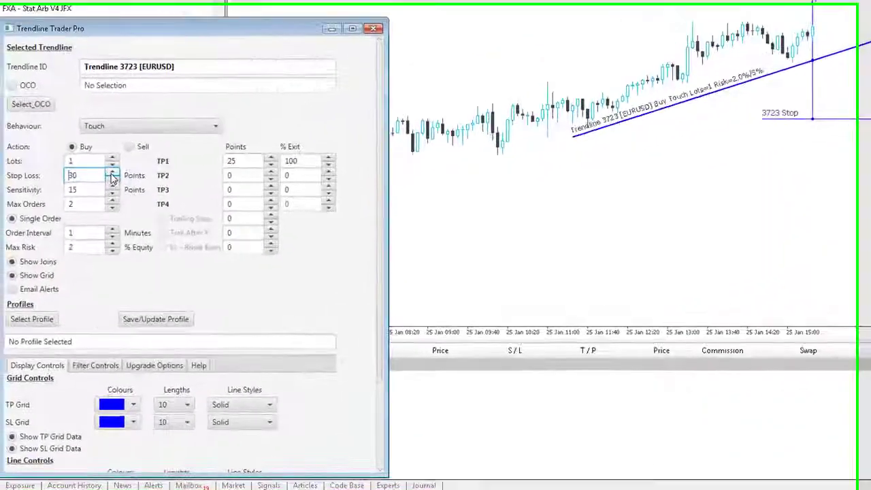
{"action": "left_click", "coordinate": [66, 218]}
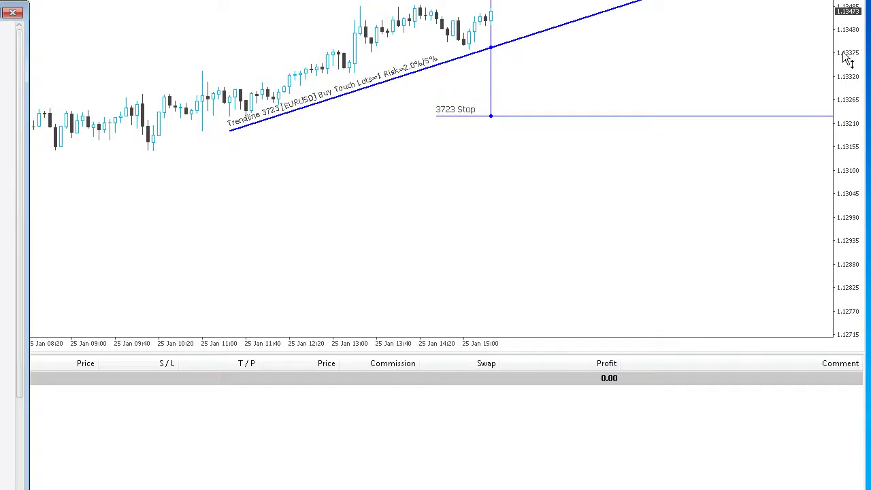
{"action": "left_click_drag", "start_coordinate": [834, 64], "coordinate": [847, 104]}
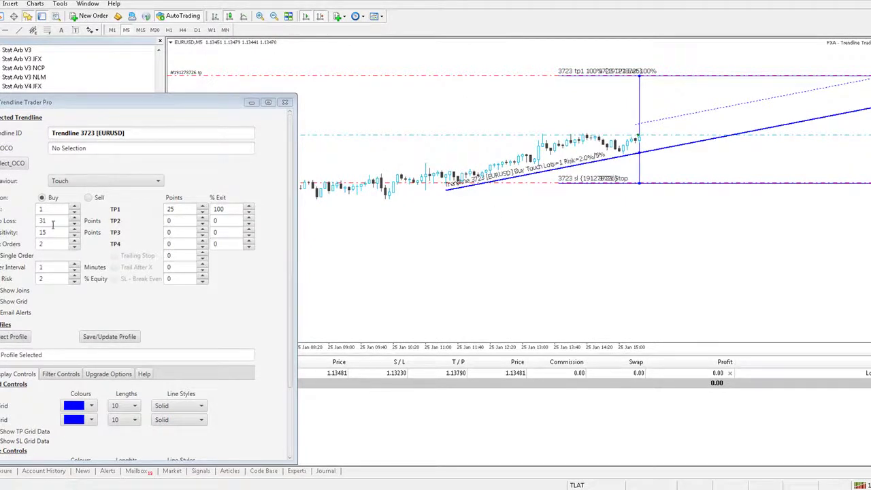
Close the open EURUSD buy trade and leave trendline 3723's Single Order option off
{"action": "left_click", "coordinate": [55, 232]}
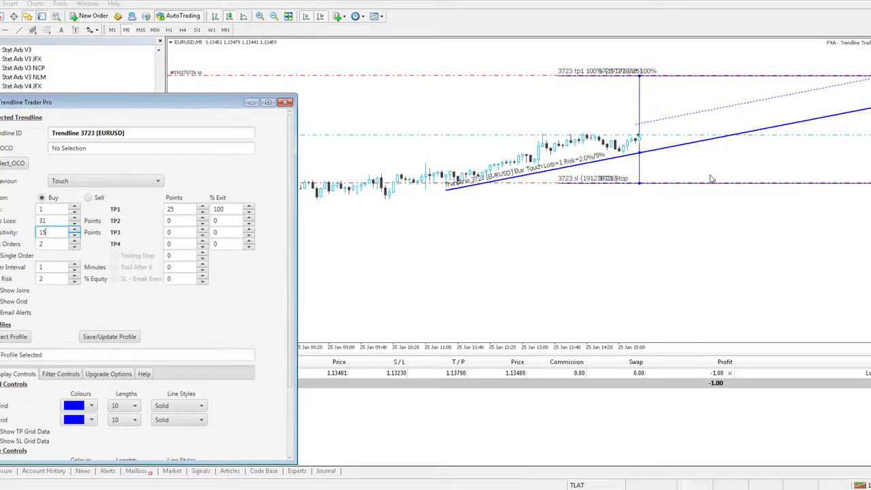
{"action": "left_click", "coordinate": [729, 373]}
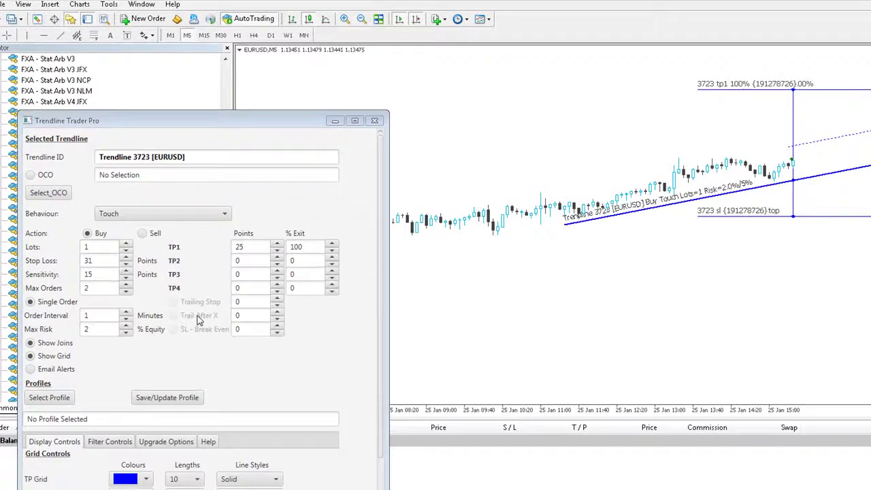
{"action": "left_click", "coordinate": [31, 302]}
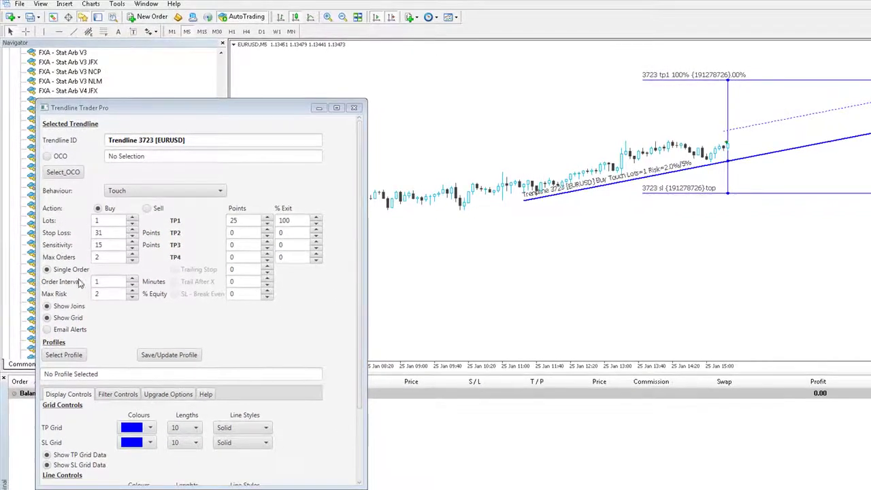
{"action": "left_click", "coordinate": [47, 269]}
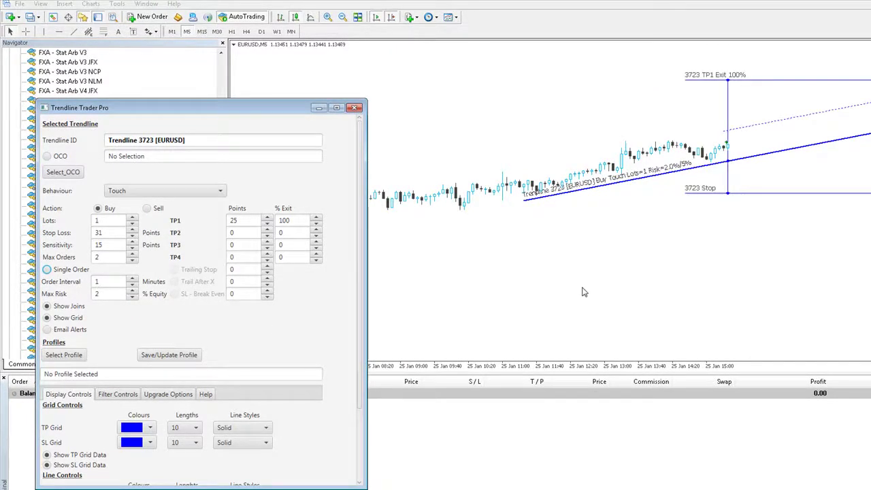
{"action": "left_click", "coordinate": [583, 196]}
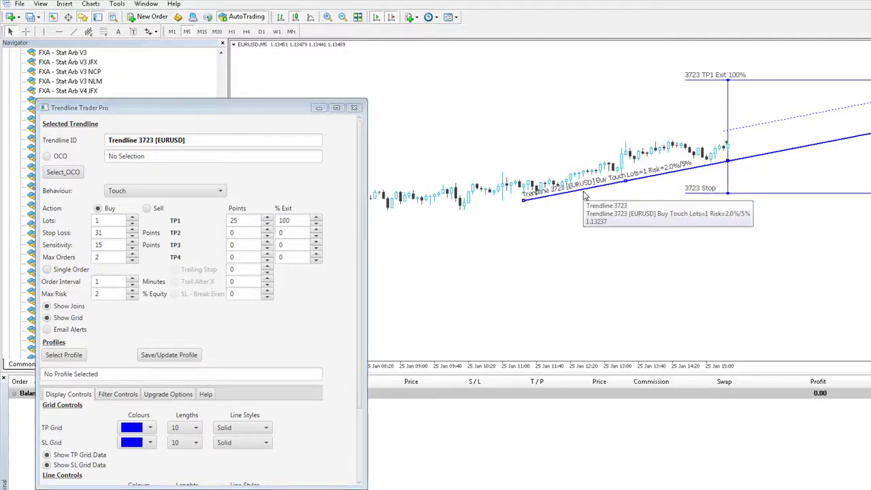
Delete trendline 3723 and draw a steeper buy trendline 3865 under the candles, set to Touch
{"action": "key", "text": "Delete"}
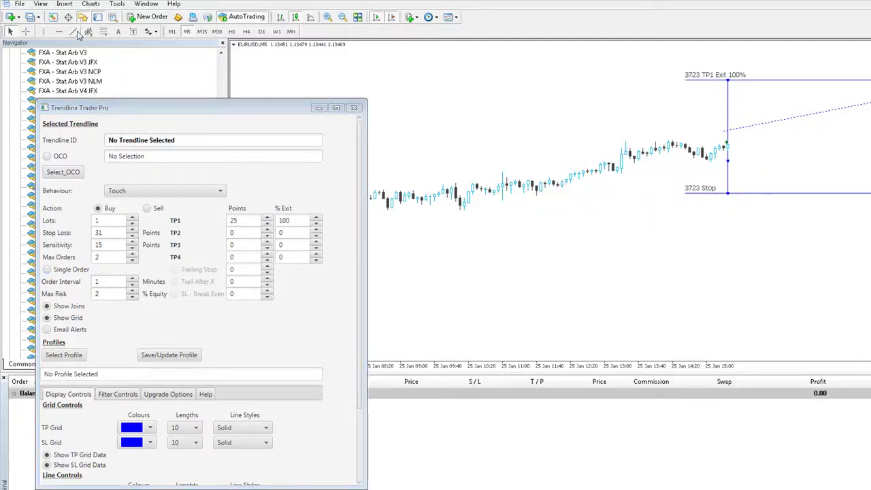
{"action": "left_click", "coordinate": [76, 31]}
{"action": "left_click_drag", "start_coordinate": [480, 222], "coordinate": [625, 195]}
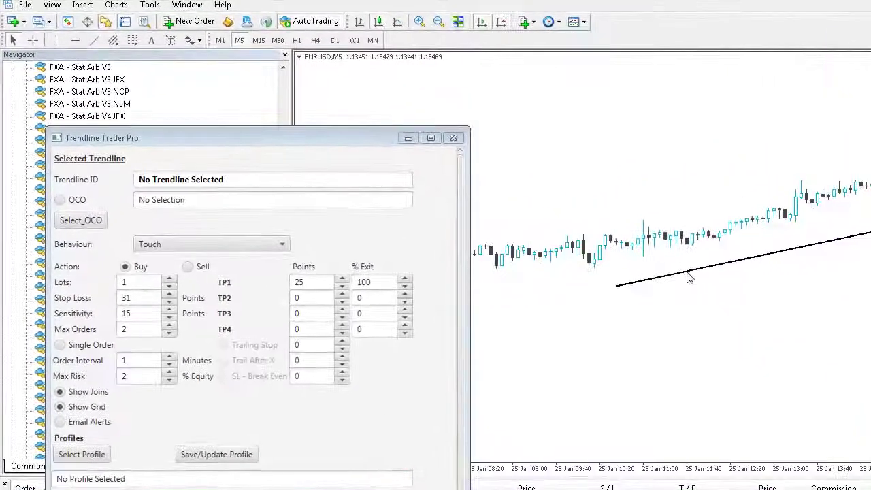
{"action": "double_click", "coordinate": [619, 285]}
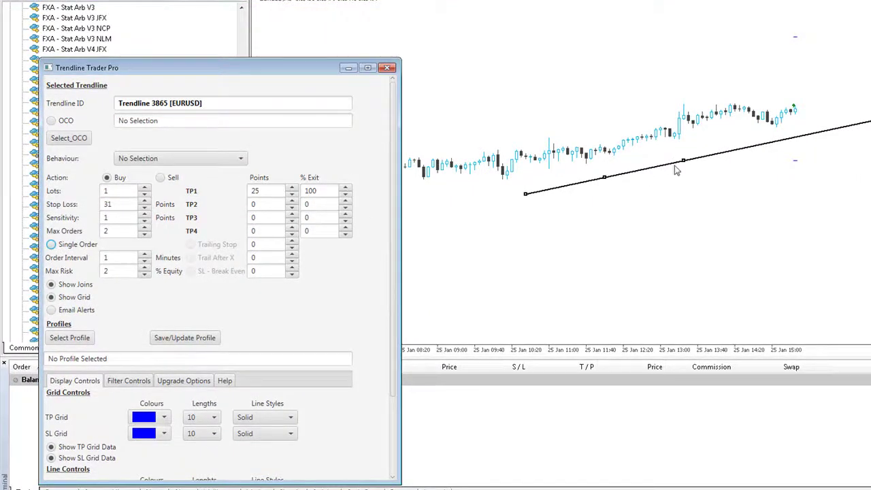
{"action": "left_click_drag", "start_coordinate": [683, 161], "coordinate": [728, 145]}
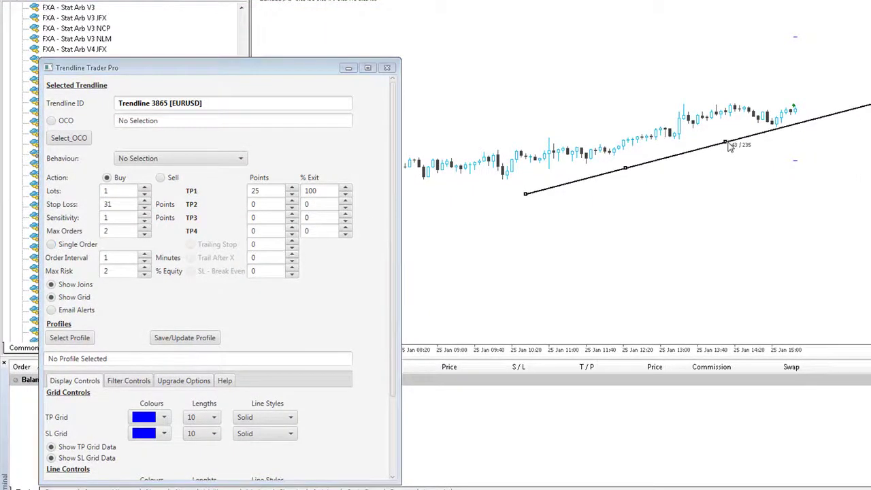
{"action": "left_click", "coordinate": [163, 160]}
{"action": "left_click", "coordinate": [153, 189]}
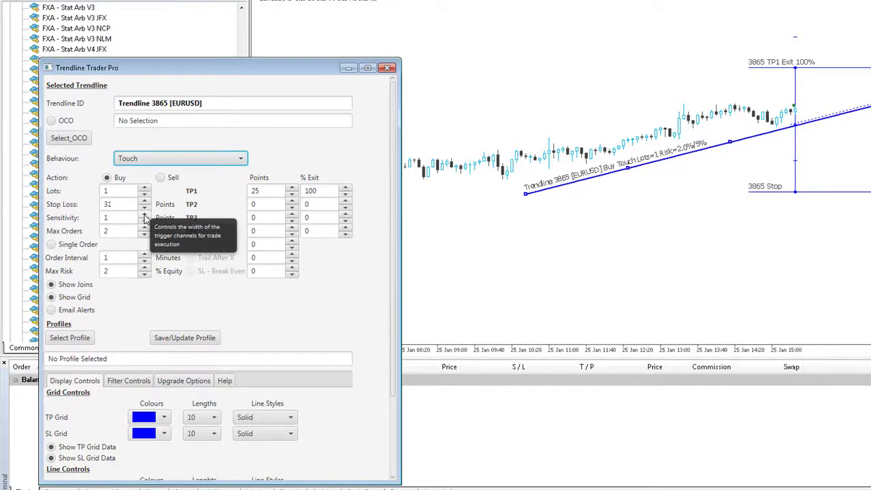
Give trendline 3865 sensitivity 10, stop loss 34 and TP1 22, and hide its grid lines
{"action": "left_click", "coordinate": [145, 215]}
{"action": "left_click", "coordinate": [144, 215]}
{"action": "left_click", "coordinate": [144, 215]}
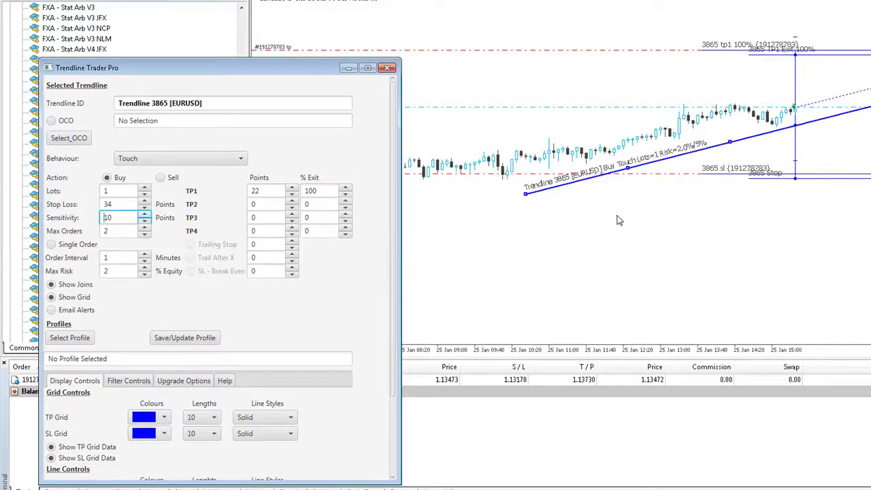
{"action": "left_click", "coordinate": [52, 299]}
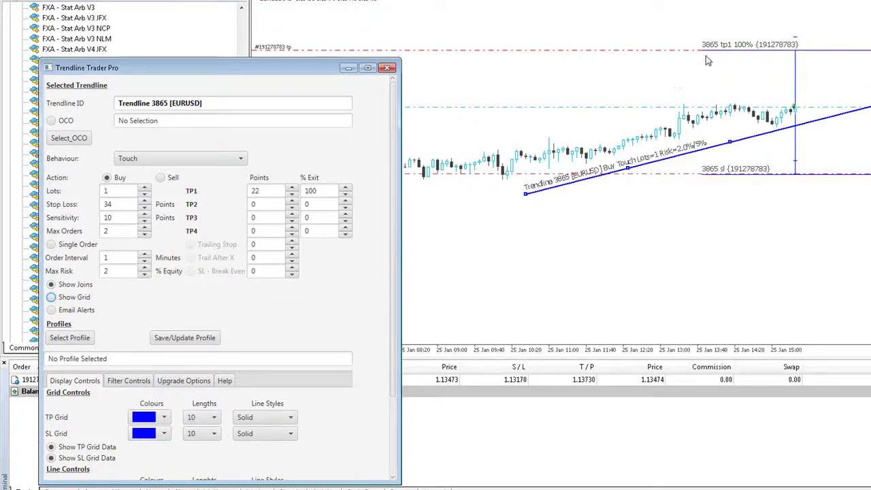
Open the chart Options dialog and move it clear of the trading panel
{"action": "right_click", "coordinate": [643, 77]}
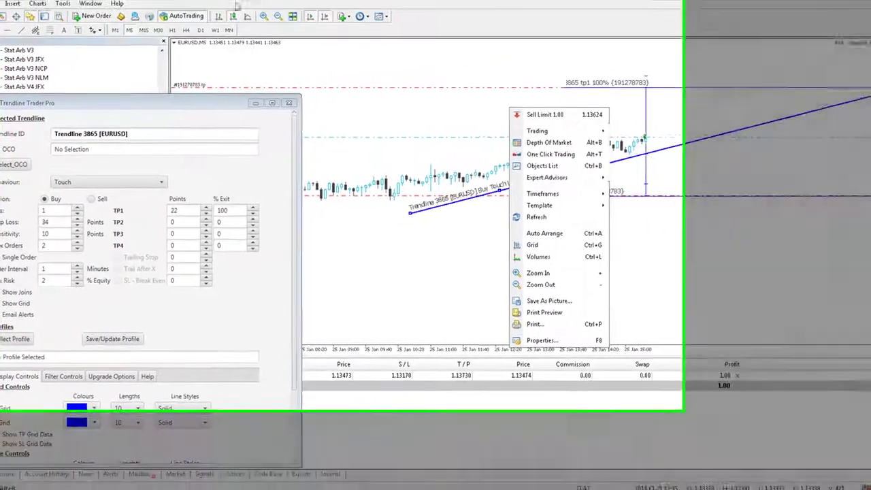
{"action": "key", "text": "ctrl+o"}
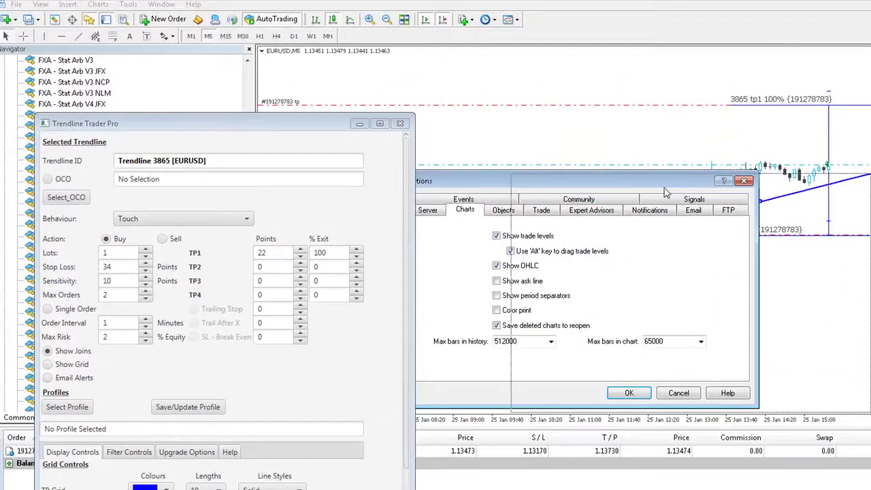
{"action": "left_click_drag", "start_coordinate": [575, 187], "coordinate": [686, 191]}
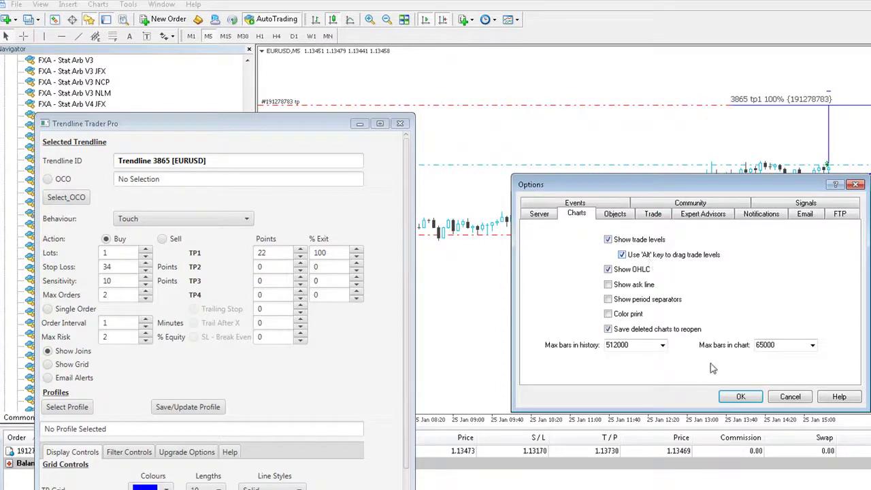
Close chart Options and lower the buy's take-profit to 1.13680 and stop loss to 1.13110
{"action": "left_click", "coordinate": [734, 397]}
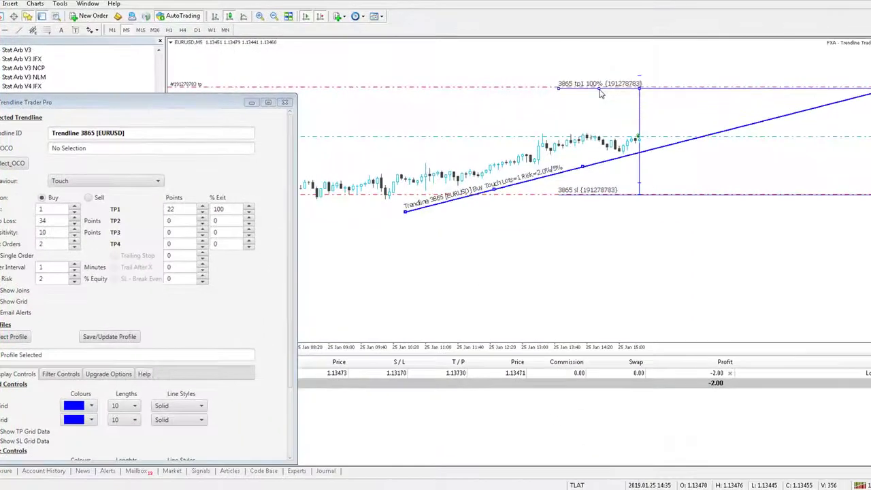
{"action": "left_click_drag", "start_coordinate": [599, 89], "coordinate": [602, 98]}
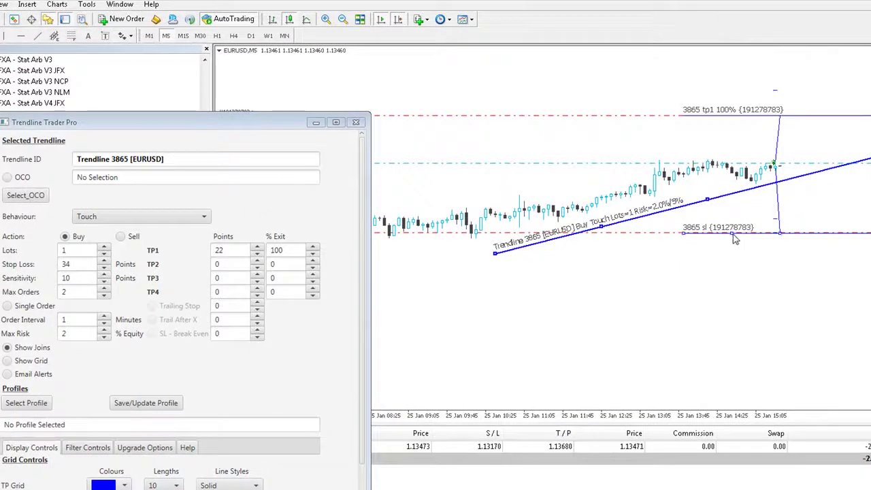
{"action": "left_click_drag", "start_coordinate": [733, 237], "coordinate": [725, 251]}
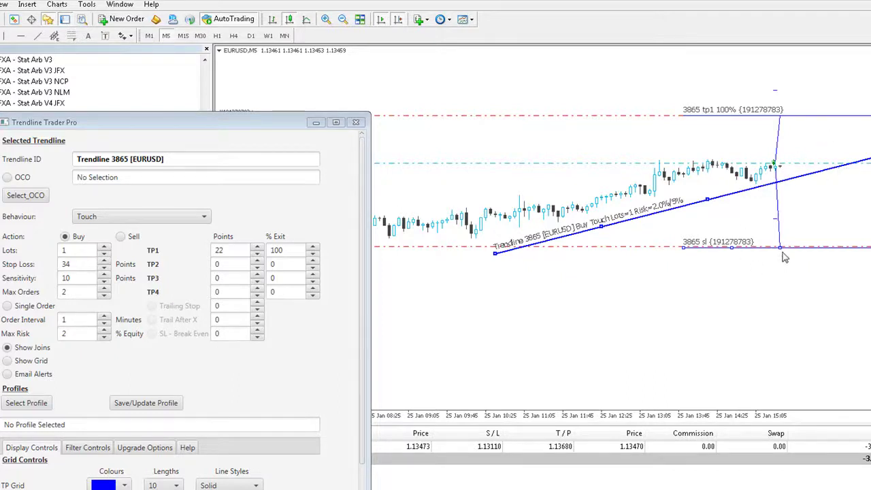
Tilt the 3865 stop-loss line from its right end, then level it back to horizontal
{"action": "left_click_drag", "start_coordinate": [782, 249], "coordinate": [792, 223]}
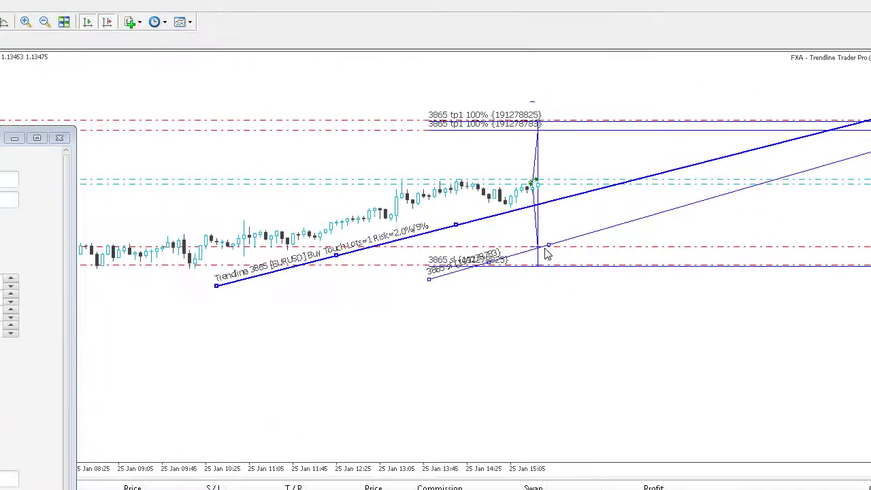
{"action": "left_click_drag", "start_coordinate": [549, 247], "coordinate": [544, 284]}
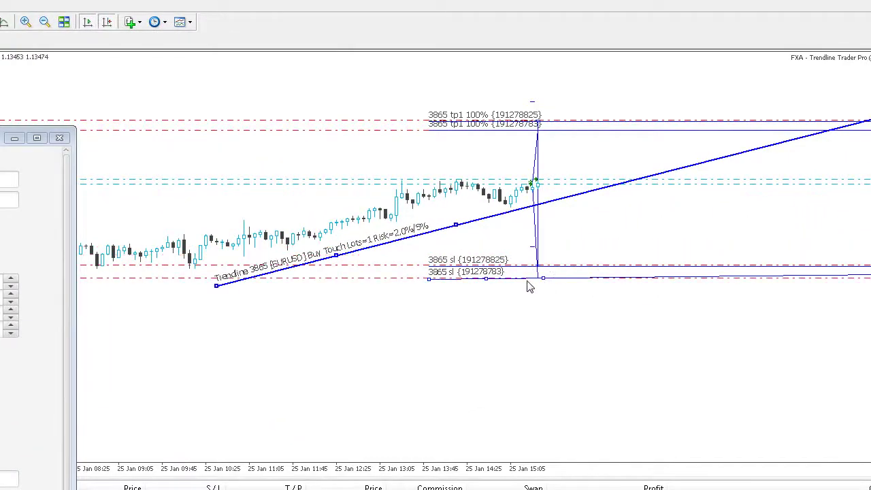
{"action": "left_click_drag", "start_coordinate": [542, 285], "coordinate": [542, 285]}
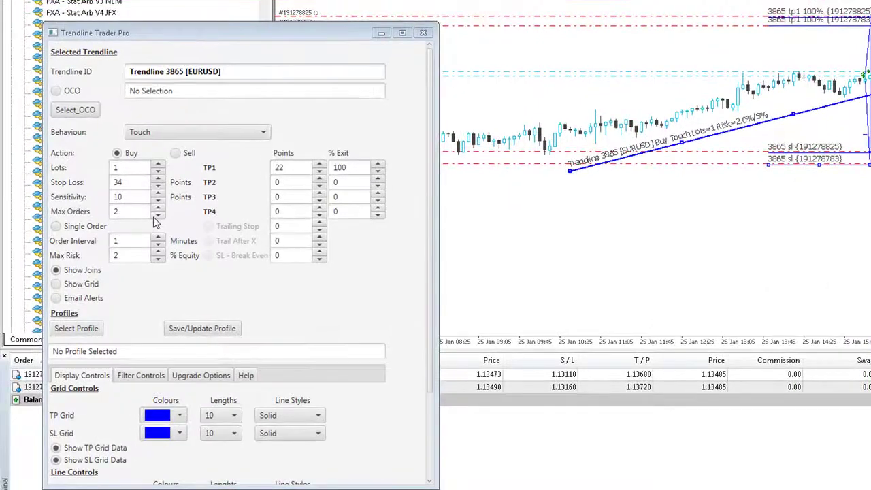
Set trendline 3865 to Max Orders 1, Single Order on, and a 1440-minute order interval
{"action": "left_click", "coordinate": [157, 215]}
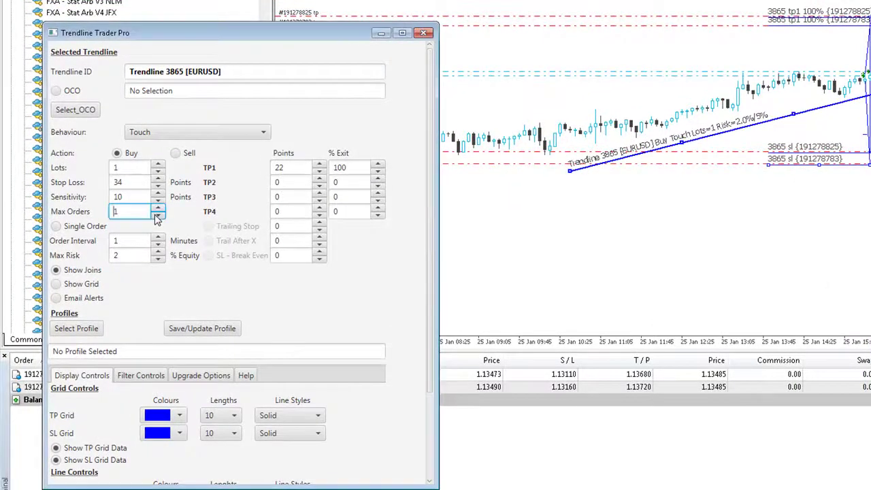
{"action": "left_click", "coordinate": [55, 227]}
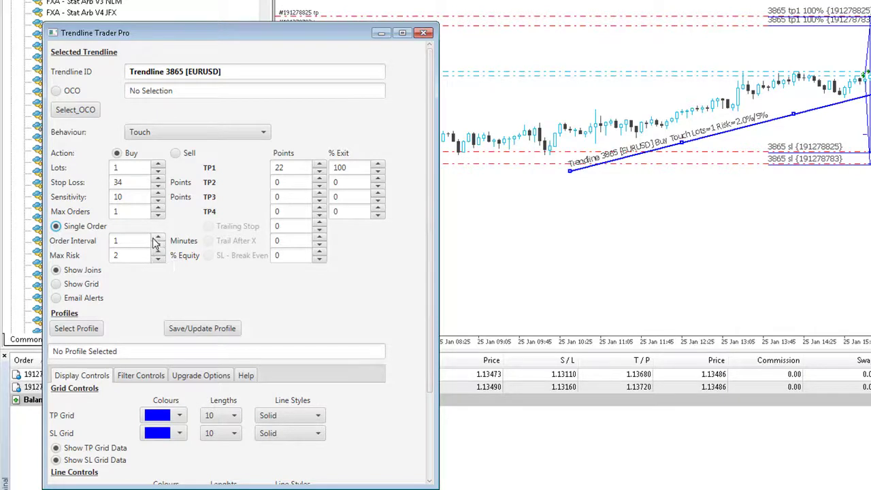
{"action": "left_click", "coordinate": [125, 241]}
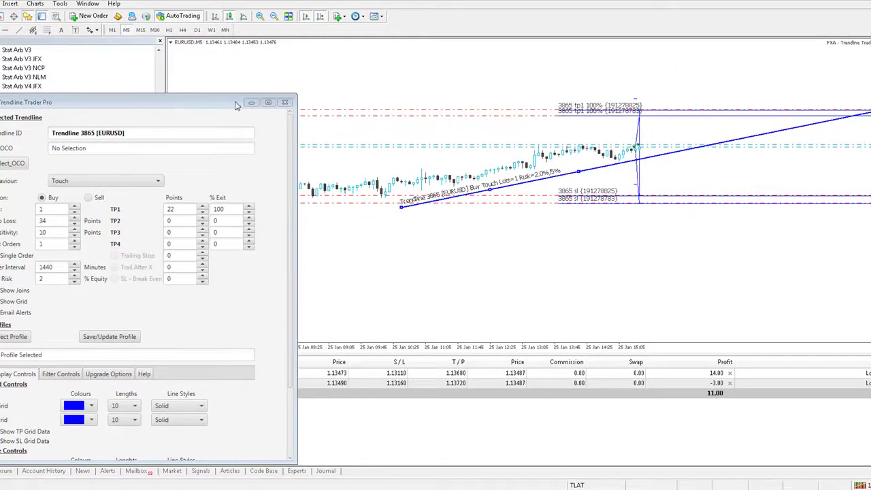
{"action": "mouse_move", "coordinate": [237, 102]}
{"action": "left_mouse_down"}
{"action": "mouse_move", "coordinate": [167, 419]}
{"action": "mouse_move", "coordinate": [181, 197]}
{"action": "mouse_move", "coordinate": [237, 94]}
{"action": "left_mouse_up"}
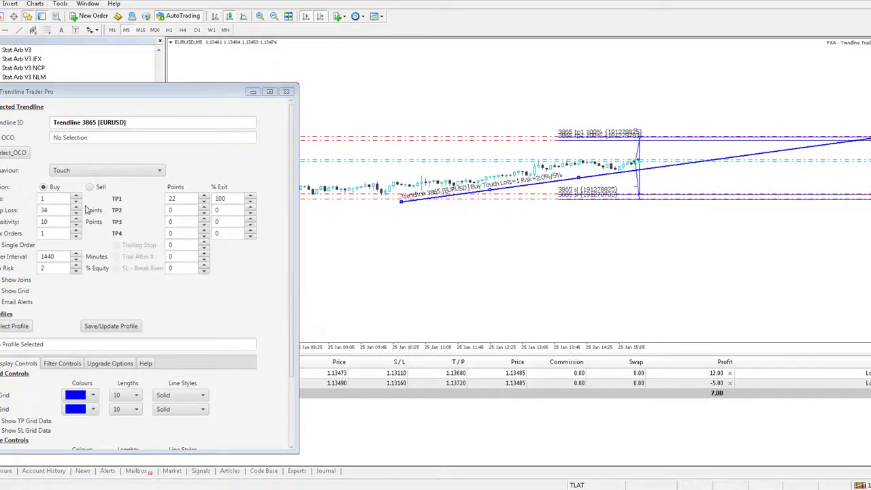
Draw rising Trendline 4043 above the current EURUSD price
{"action": "left_click", "coordinate": [19, 31]}
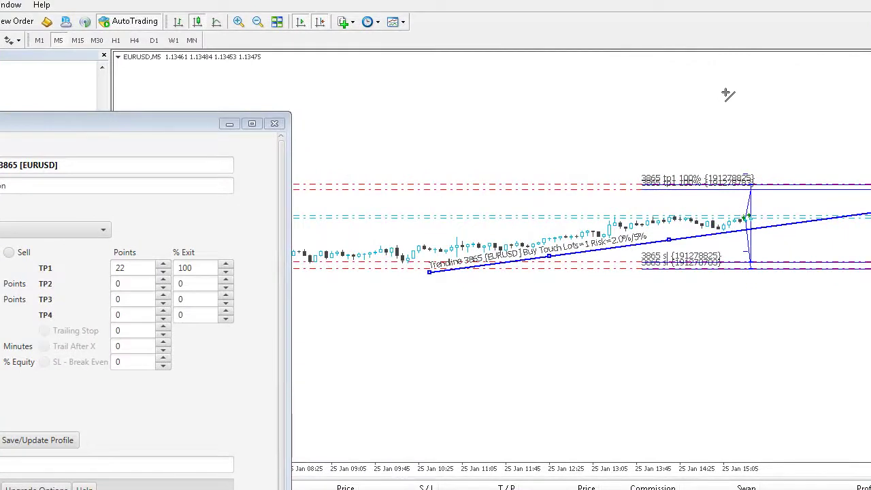
{"action": "left_click_drag", "start_coordinate": [673, 149], "coordinate": [851, 121]}
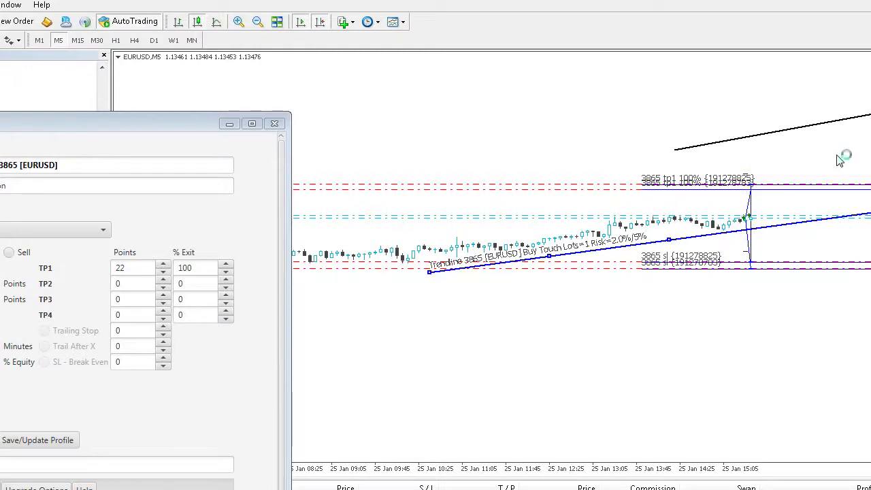
Set Trendline 4043 to Sell on Touch and change its lot size to 2
{"action": "double_click", "coordinate": [785, 141]}
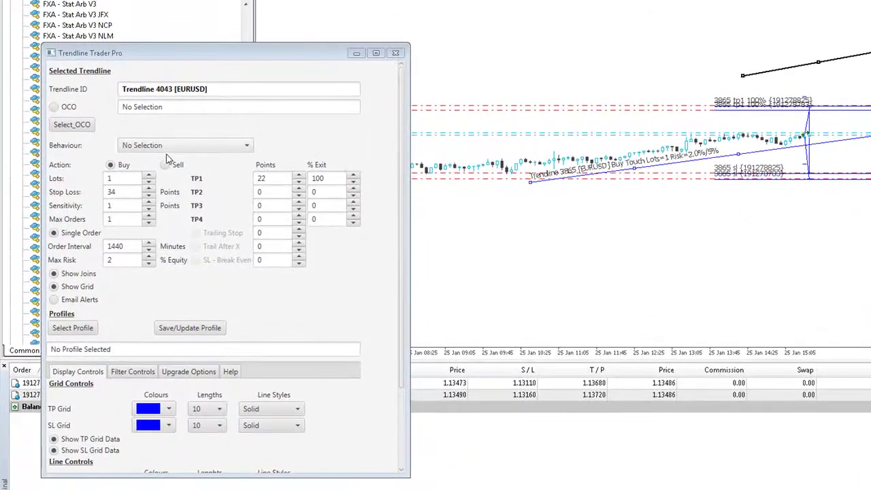
{"action": "left_click", "coordinate": [158, 148]}
{"action": "left_click", "coordinate": [145, 175]}
{"action": "left_click", "coordinate": [149, 176]}
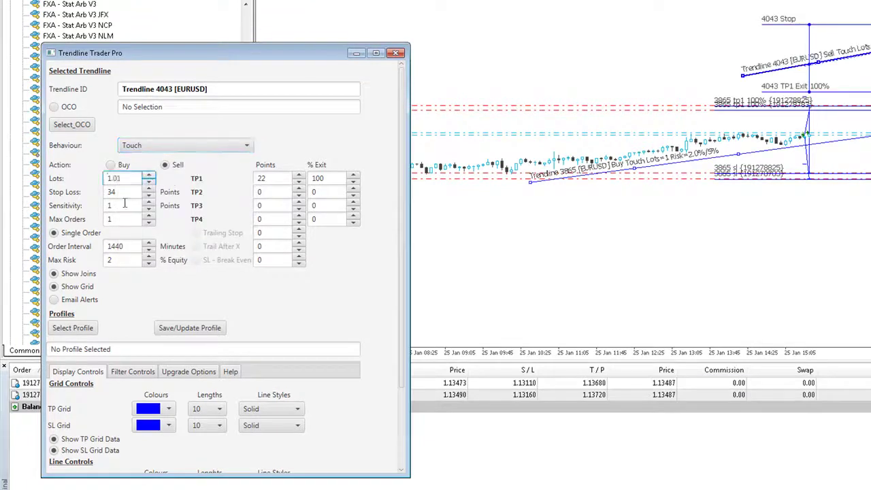
{"action": "left_click_drag", "start_coordinate": [125, 178], "coordinate": [74, 180]}
{"action": "type", "text": "2"}
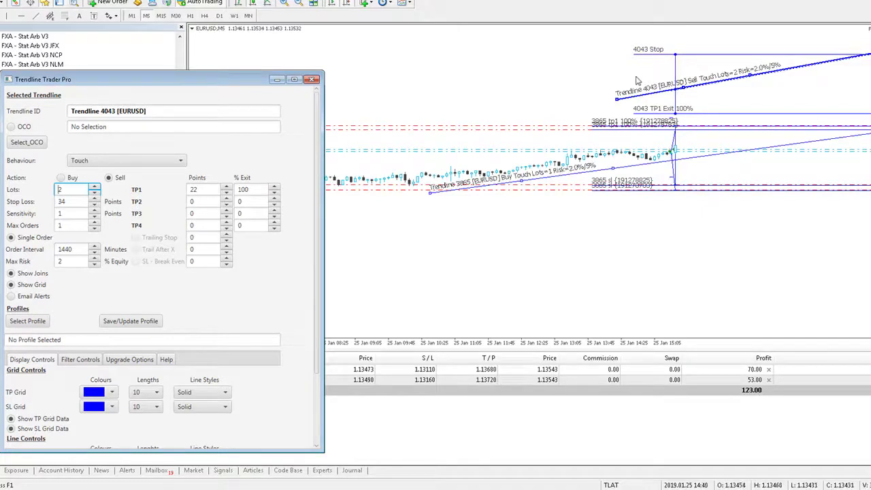
Enter sensitivity 2 and replace Trendline 4043's stop loss with 500 points
{"action": "key", "text": "Tab"}
{"action": "key", "text": "Tab"}
{"action": "type", "text": "2"}
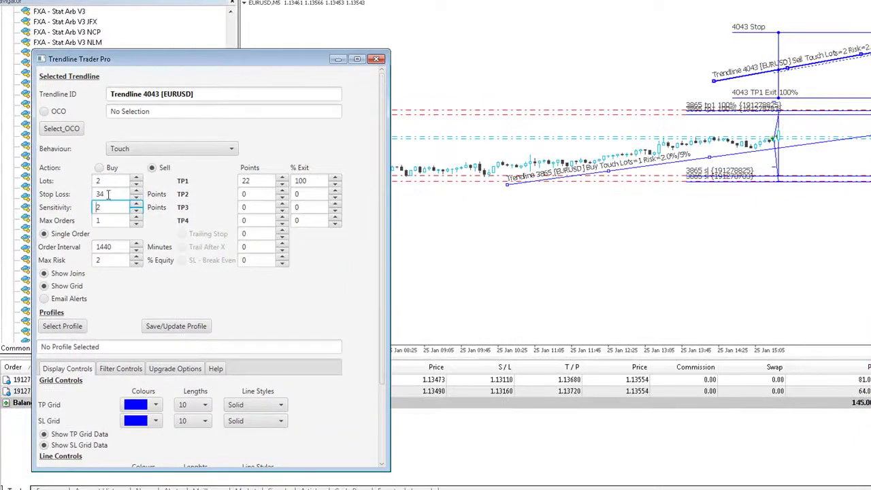
{"action": "double_click", "coordinate": [108, 195]}
{"action": "type", "text": "500"}
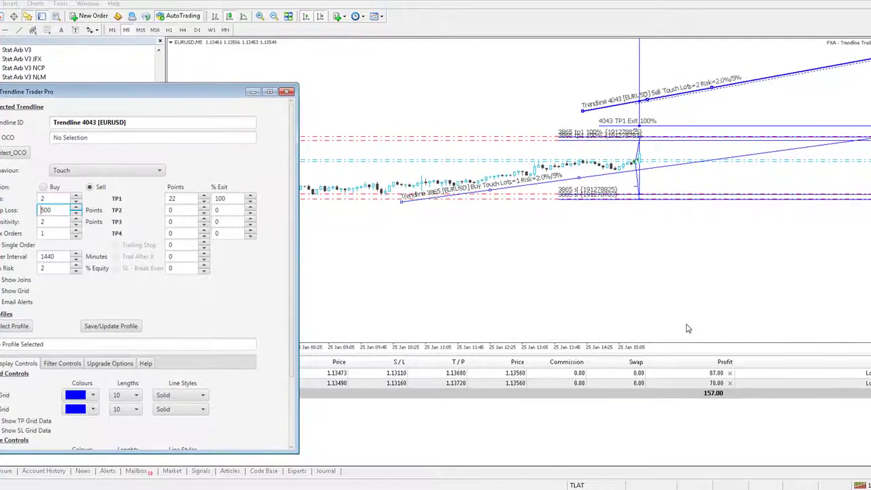
{"action": "left_click", "coordinate": [732, 394]}
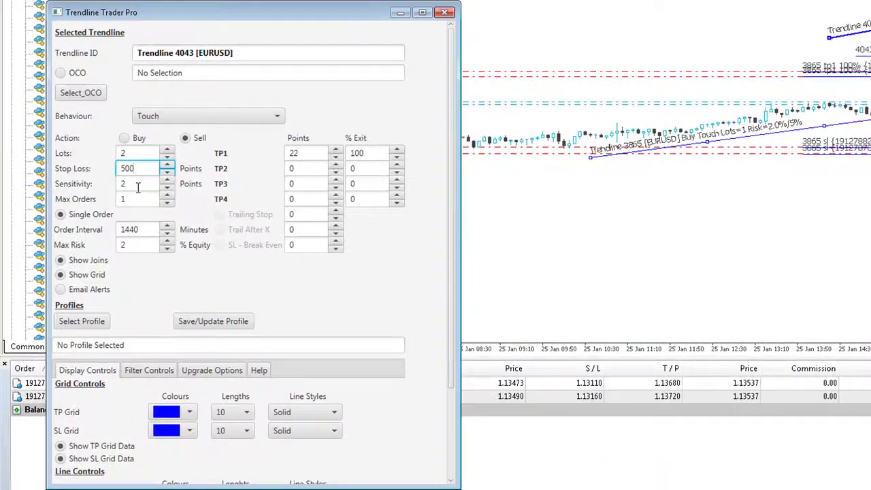
Switch Trendline 4043 to Single Order mode in Trendline Trader Pro
{"action": "left_click", "coordinate": [138, 186]}
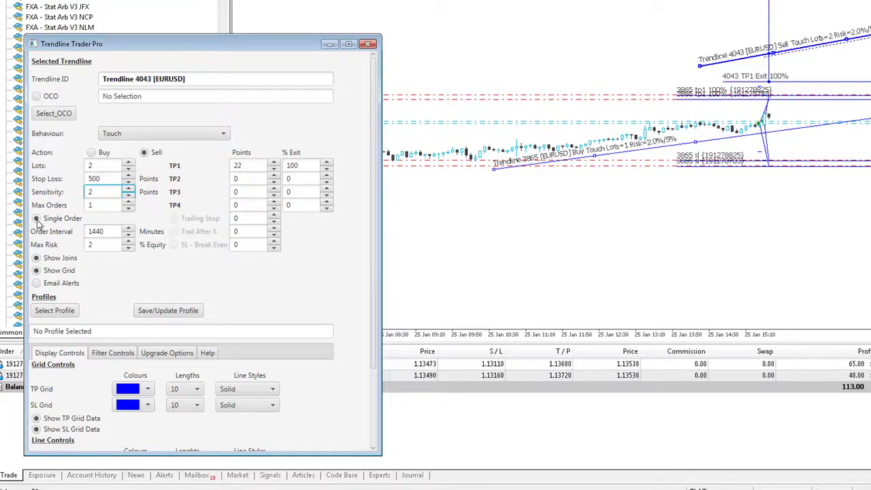
{"action": "left_click", "coordinate": [37, 219]}
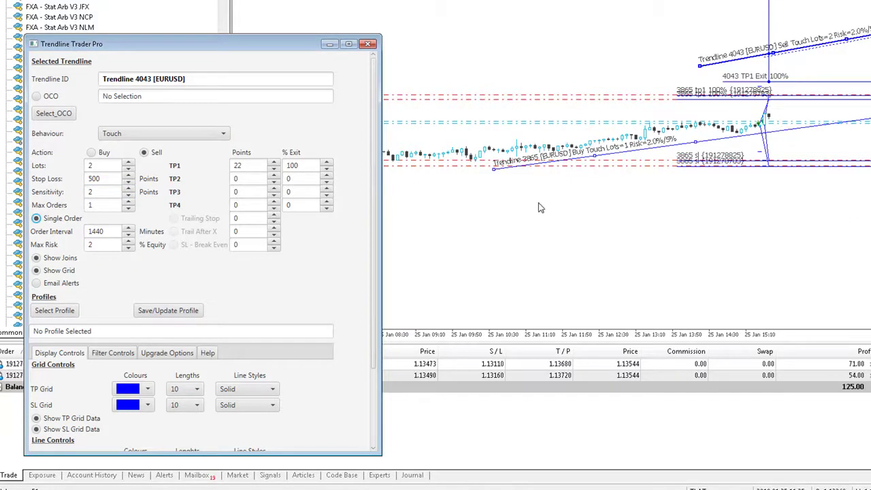